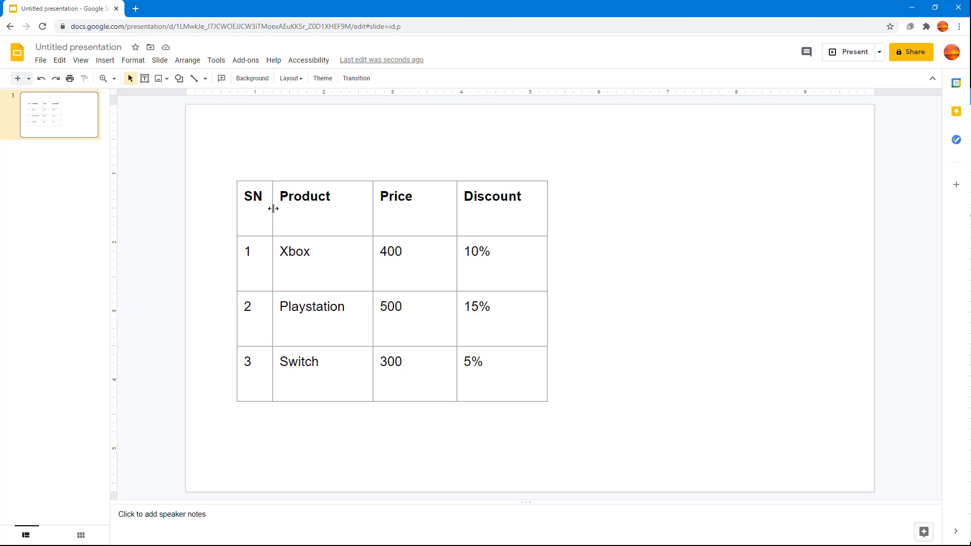
Shorten the header, Xbox and Playstation rows of the table.
{"action": "mouse_move", "coordinate": [272, 205]}
{"action": "left_mouse_down"}
{"action": "mouse_move", "coordinate": [264, 228]}
{"action": "mouse_move", "coordinate": [270, 211]}
{"action": "left_mouse_up"}
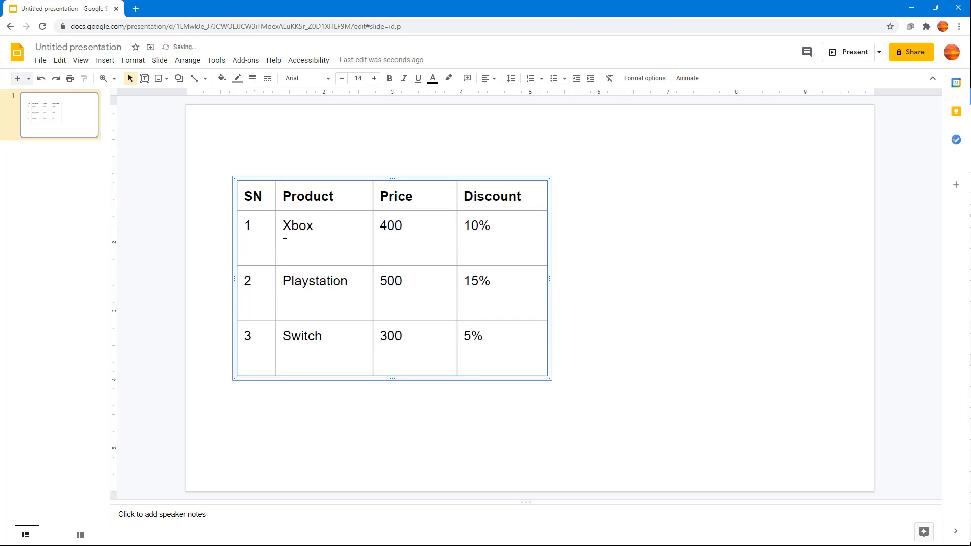
{"action": "left_click_drag", "start_coordinate": [265, 265], "coordinate": [265, 245]}
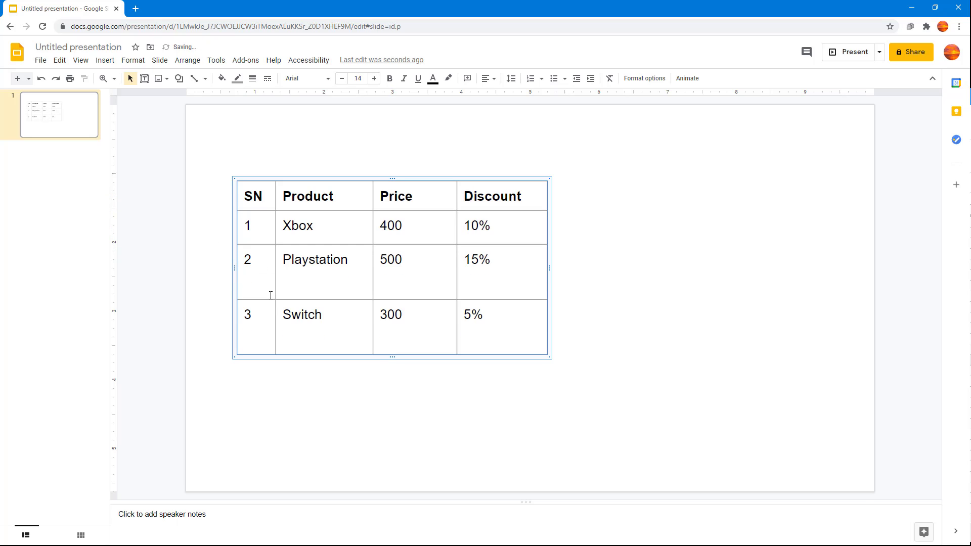
{"action": "left_click_drag", "start_coordinate": [265, 299], "coordinate": [265, 277]}
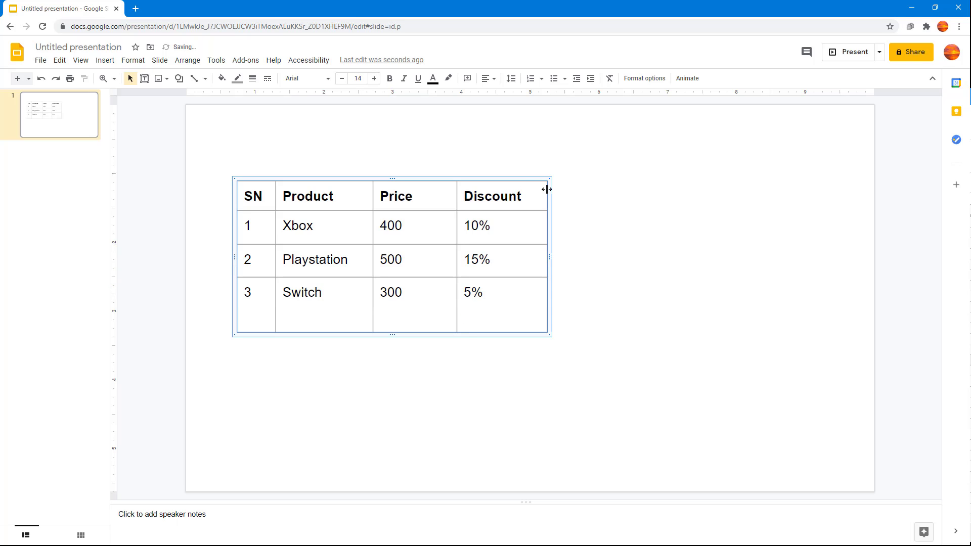
Stretch the table across the slide, narrowing Discount and greatly widening the Product column.
{"action": "left_click_drag", "start_coordinate": [547, 194], "coordinate": [815, 214]}
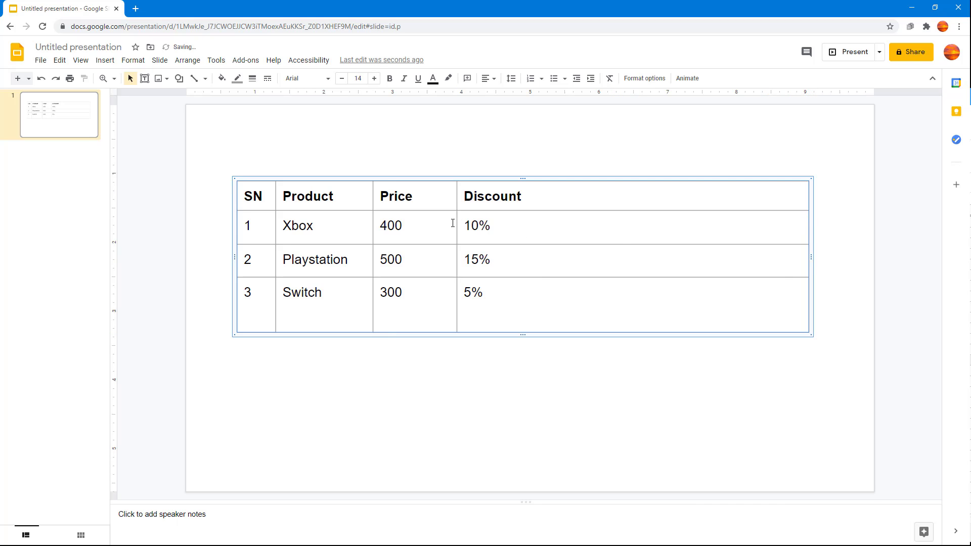
{"action": "left_click_drag", "start_coordinate": [456, 223], "coordinate": [722, 227]}
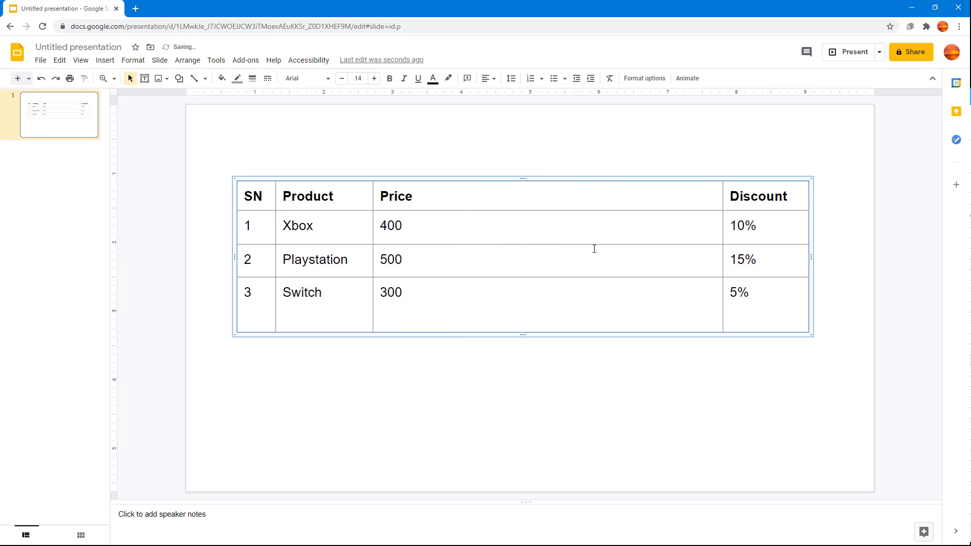
{"action": "left_click_drag", "start_coordinate": [374, 196], "coordinate": [621, 205]}
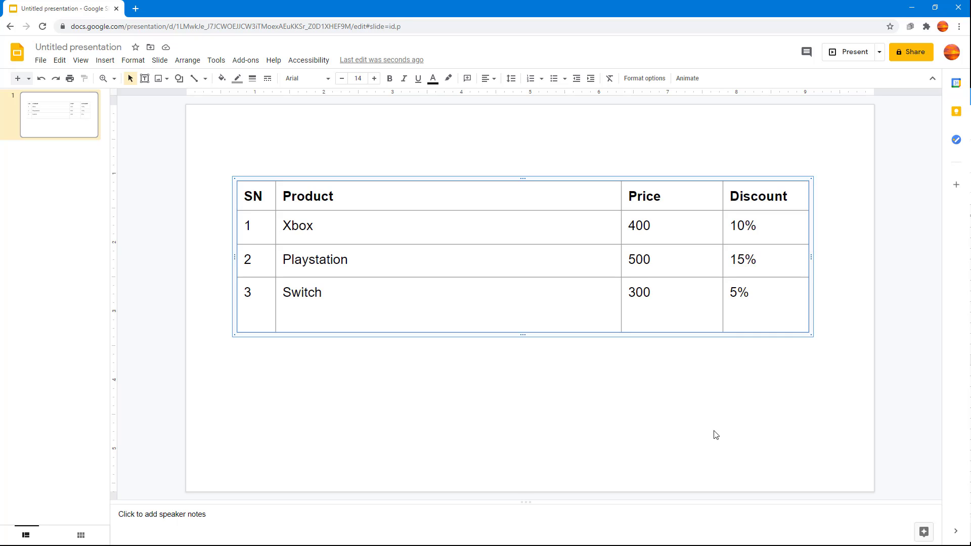
Select the Price and Discount columns and distribute them to equal widths.
{"action": "mouse_move", "coordinate": [668, 195]}
{"action": "left_mouse_down"}
{"action": "mouse_move", "coordinate": [744, 276]}
{"action": "mouse_move", "coordinate": [755, 302]}
{"action": "left_mouse_up"}
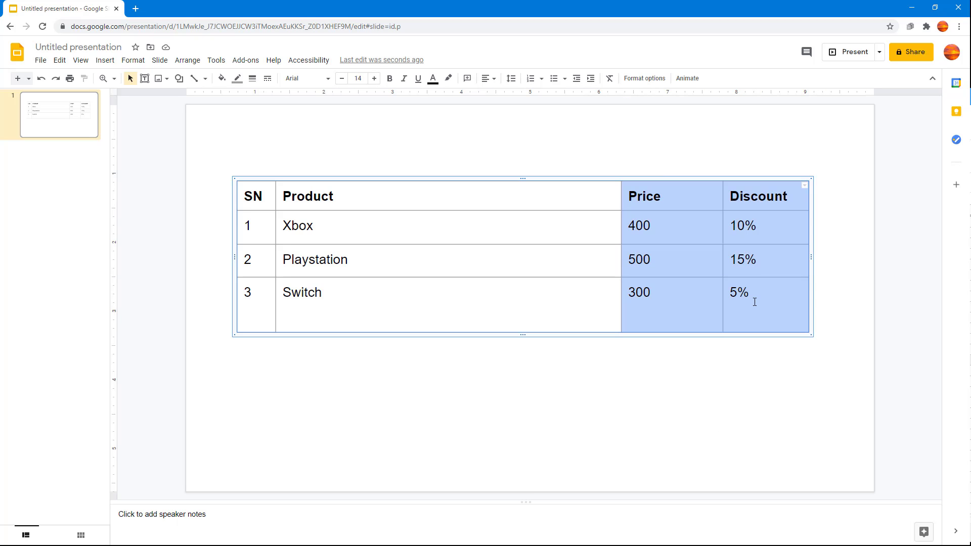
{"action": "left_click", "coordinate": [762, 394]}
{"action": "left_click_drag", "start_coordinate": [674, 191], "coordinate": [765, 308]}
{"action": "right_click", "coordinate": [761, 188]}
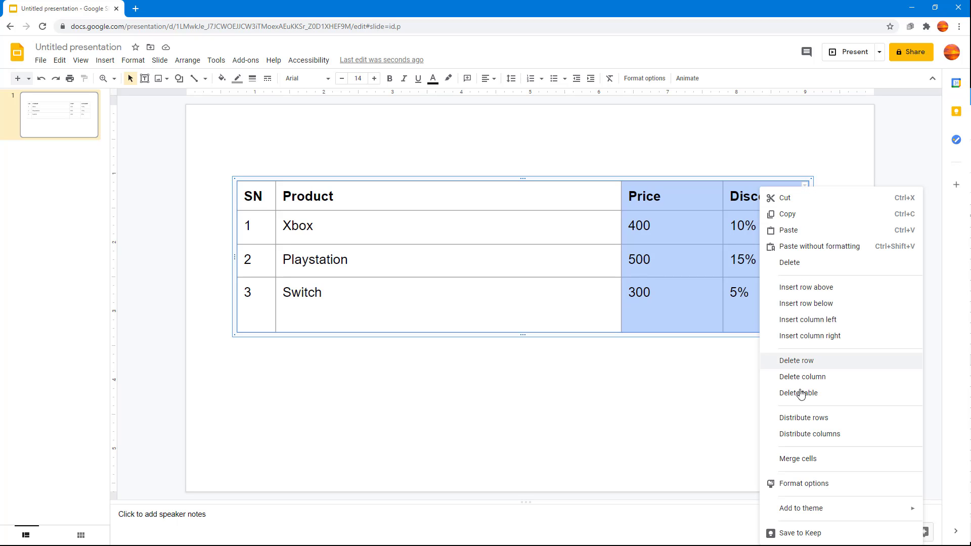
{"action": "left_click", "coordinate": [809, 439]}
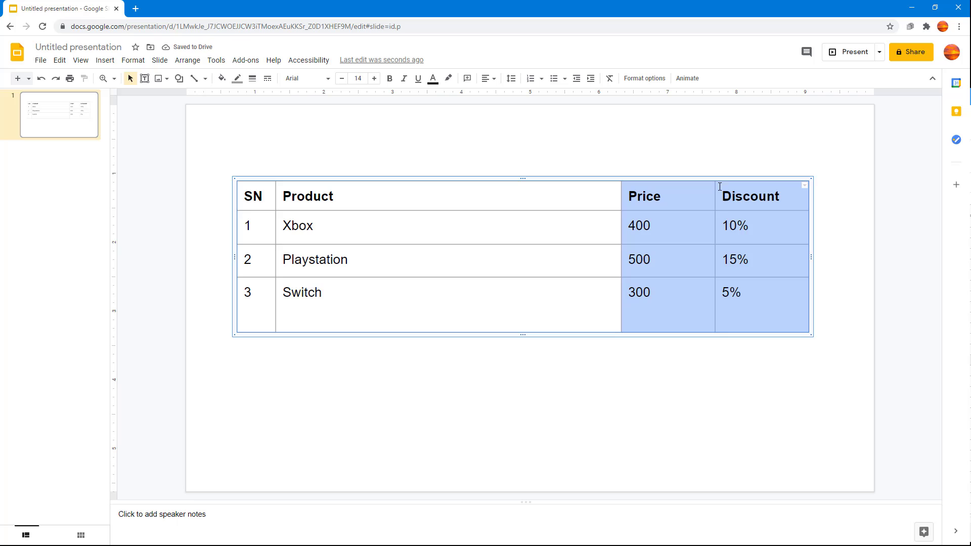
Distribute the three product rows to equal heights, undoing an accidental column distribution first.
{"action": "left_click", "coordinate": [767, 315]}
{"action": "left_click_drag", "start_coordinate": [779, 311], "coordinate": [247, 227]}
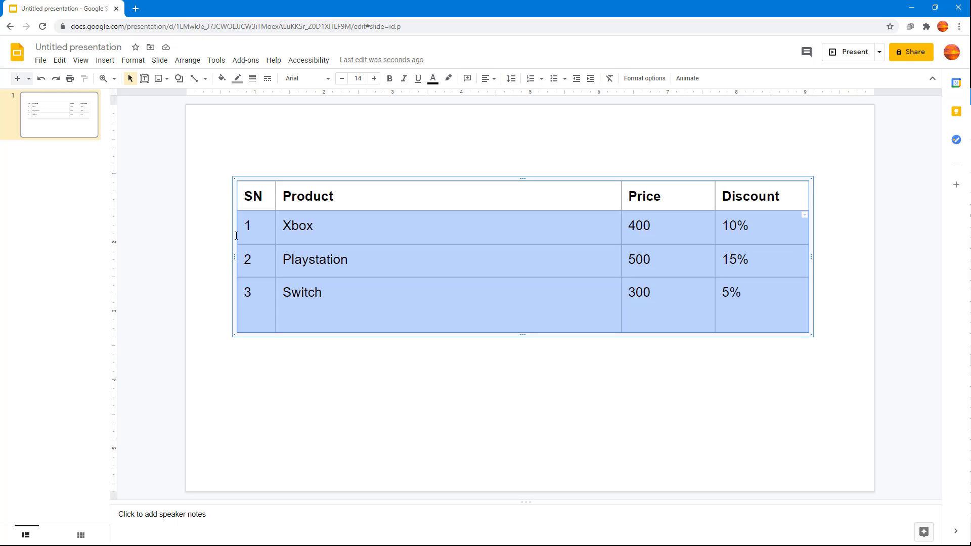
{"action": "right_click", "coordinate": [261, 192]}
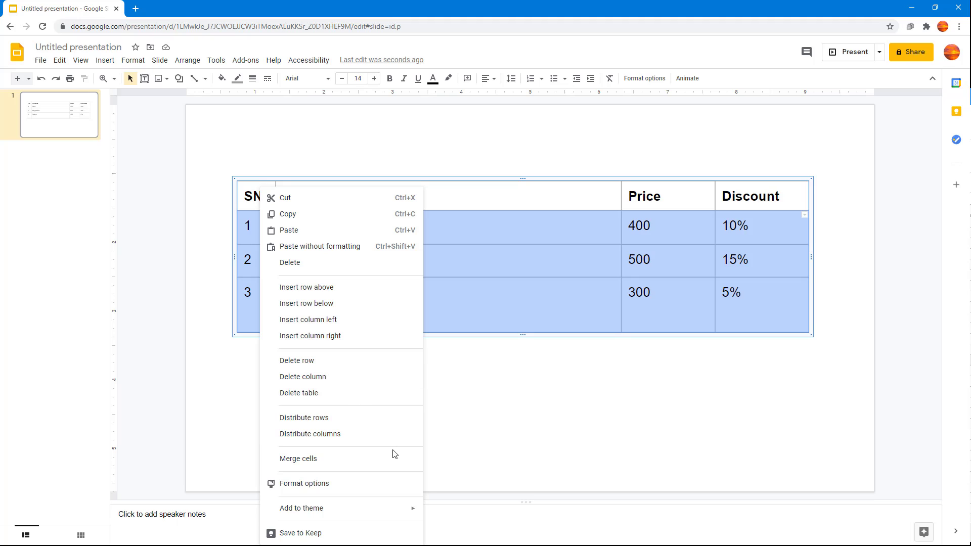
{"action": "left_click", "coordinate": [353, 436]}
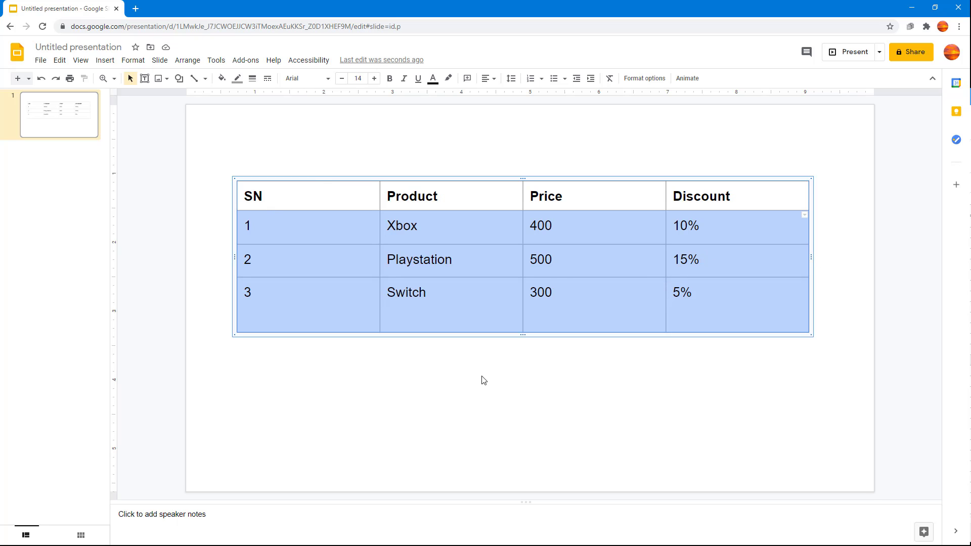
{"action": "left_click", "coordinate": [41, 78]}
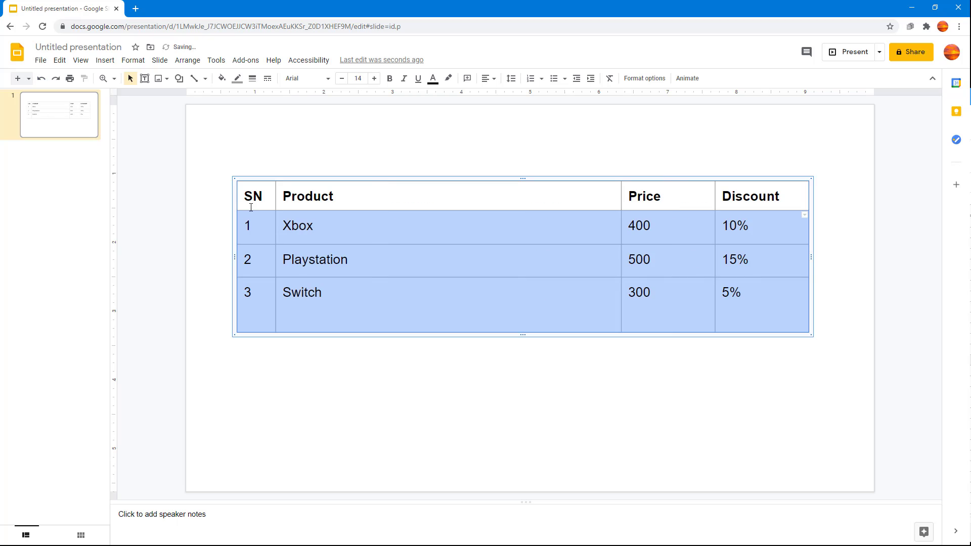
{"action": "right_click", "coordinate": [310, 243]}
{"action": "left_click", "coordinate": [376, 418]}
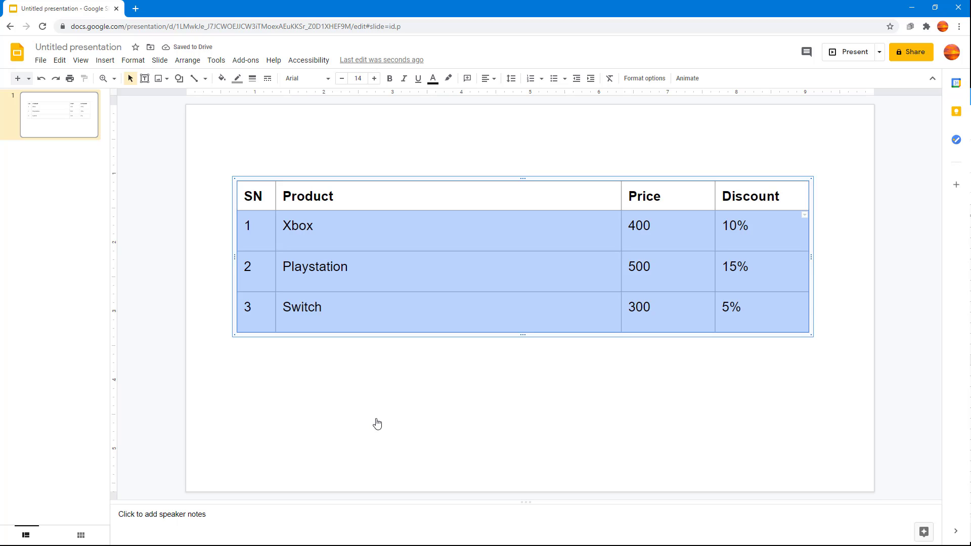
{"action": "left_click", "coordinate": [379, 412]}
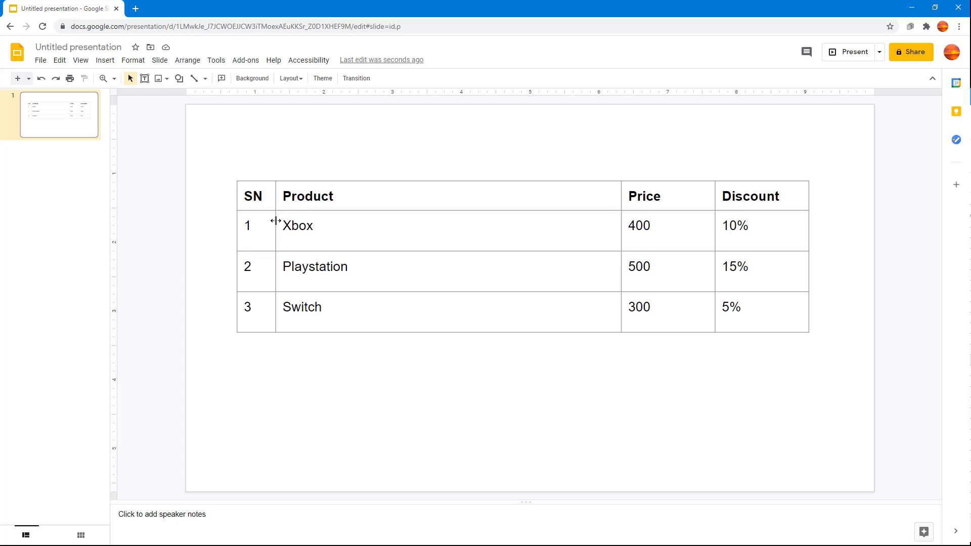
{"action": "left_click_drag", "start_coordinate": [276, 225], "coordinate": [275, 224]}
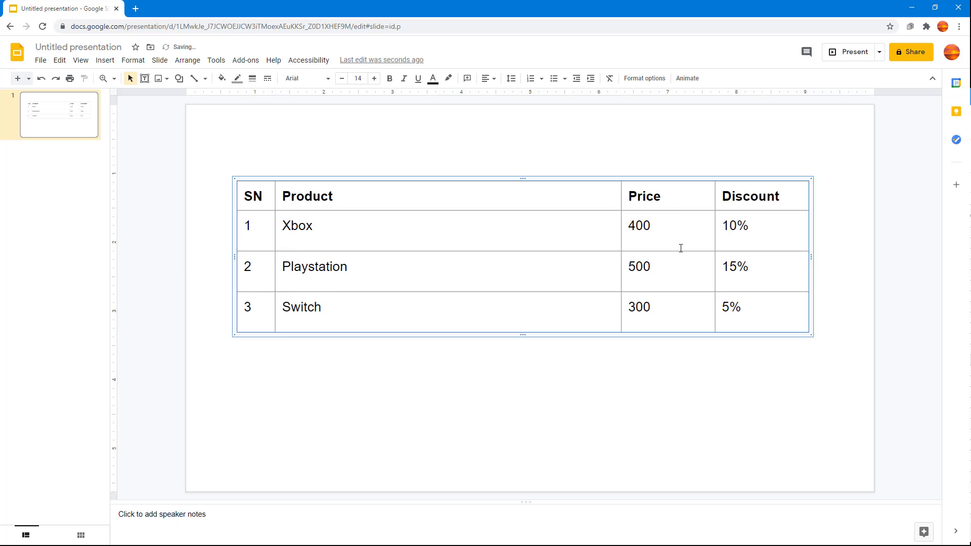
{"action": "right_click", "coordinate": [570, 221]}
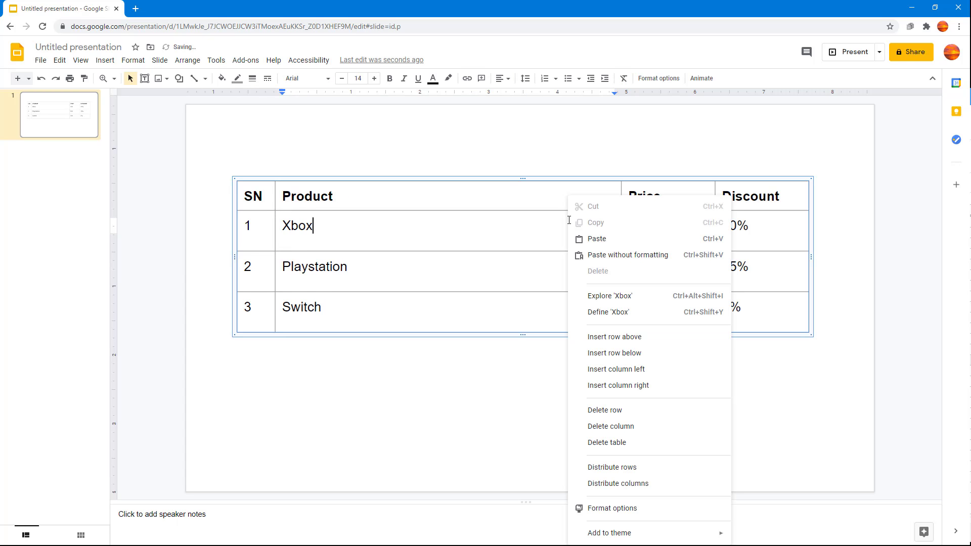
{"action": "left_click", "coordinate": [643, 484]}
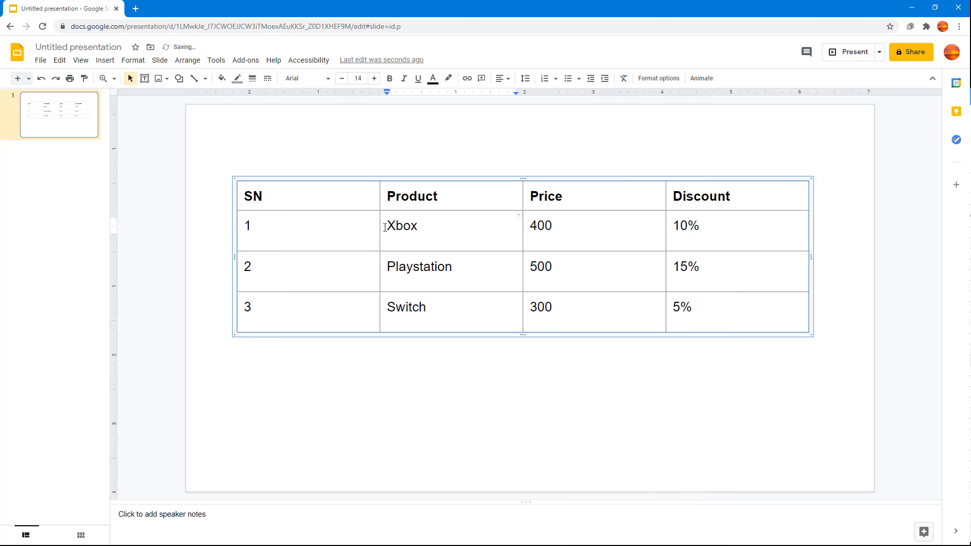
{"action": "left_click", "coordinate": [41, 77]}
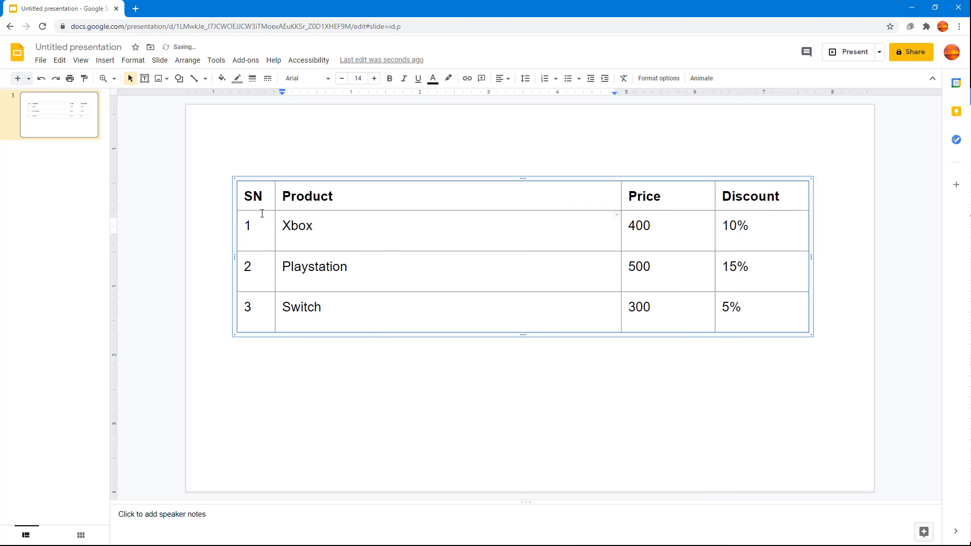